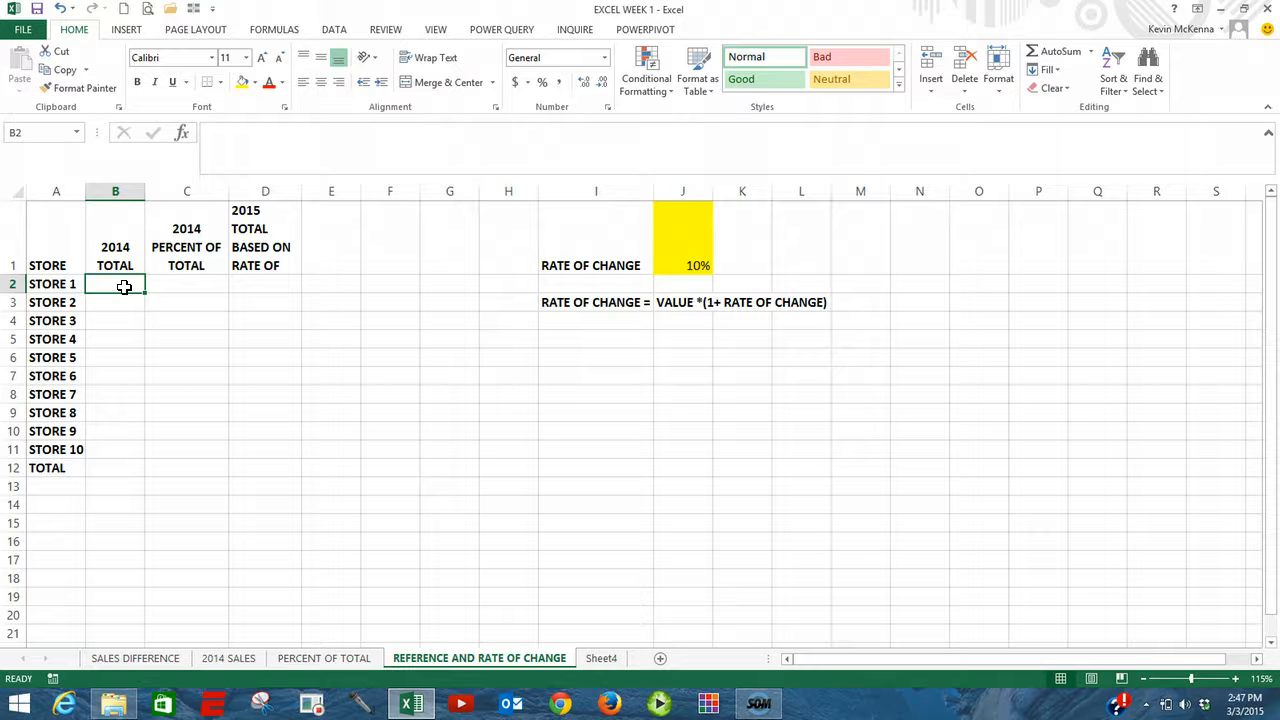
Link B2 to the Store 1 total with ='PERCENT OF TOTAL'!F2 and fill the formula down through B12
type("=")
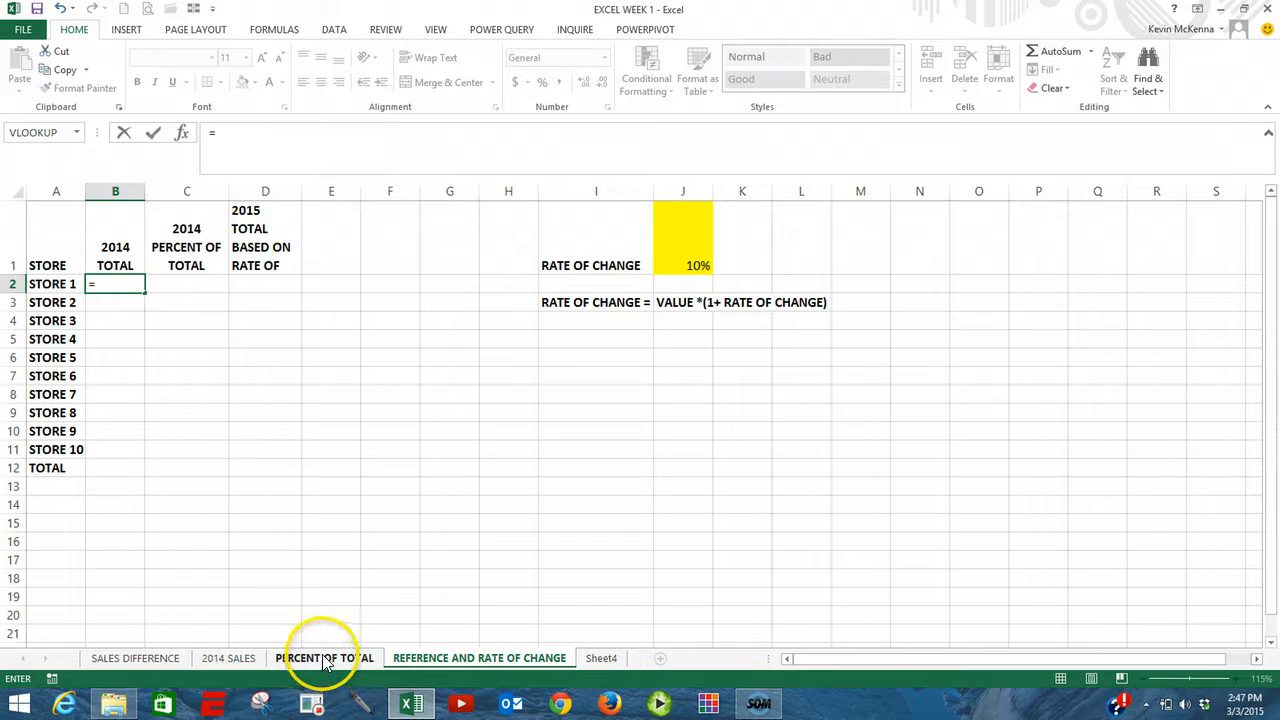
left_click(322, 657)
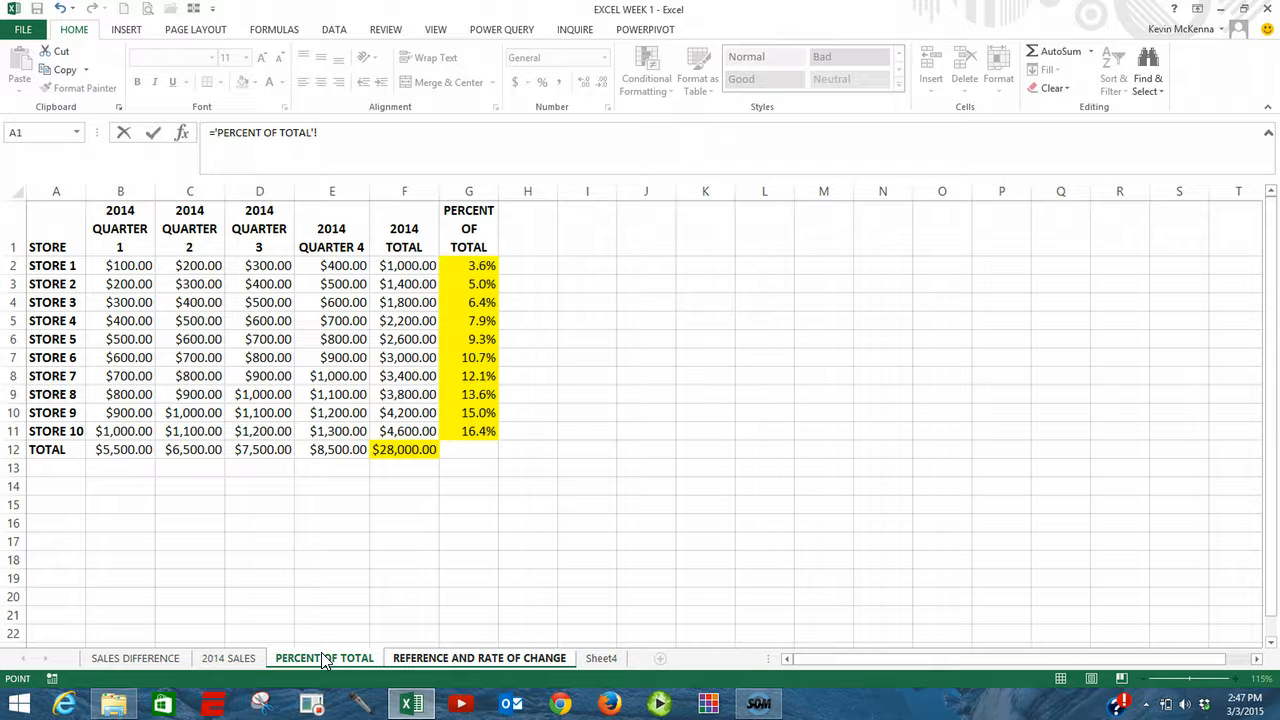
left_click(402, 266)
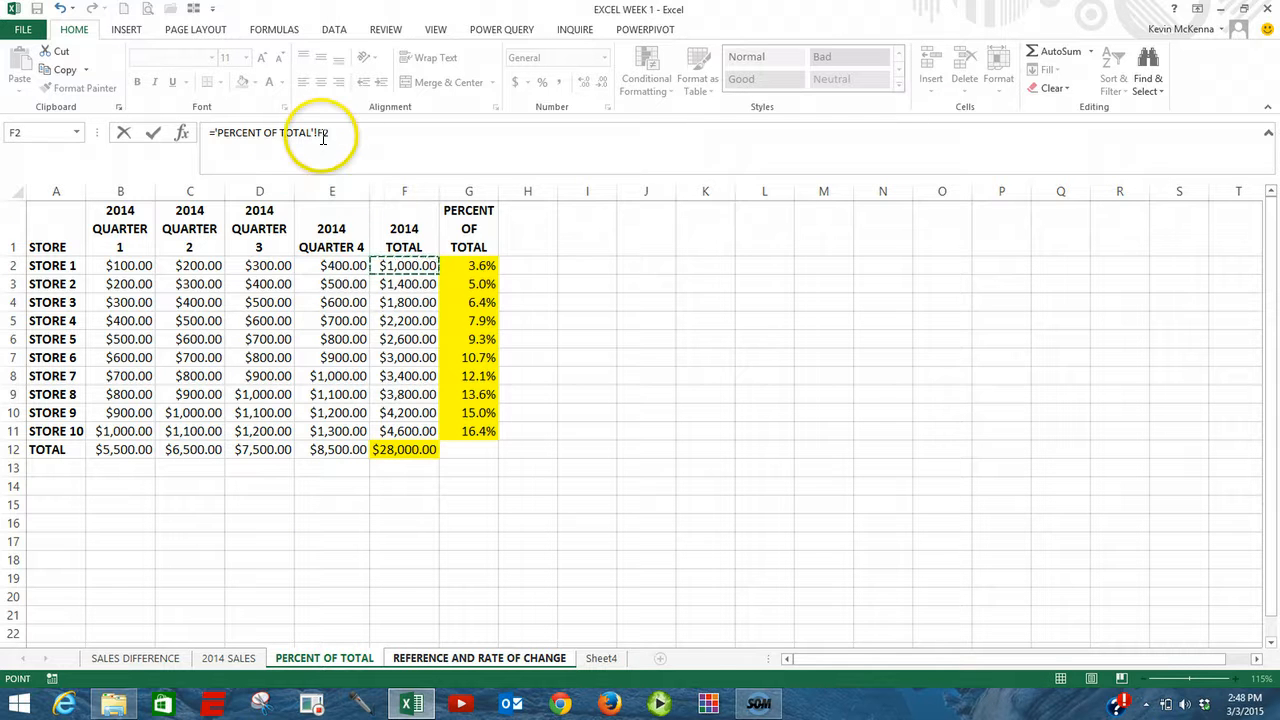
left_click(154, 134)
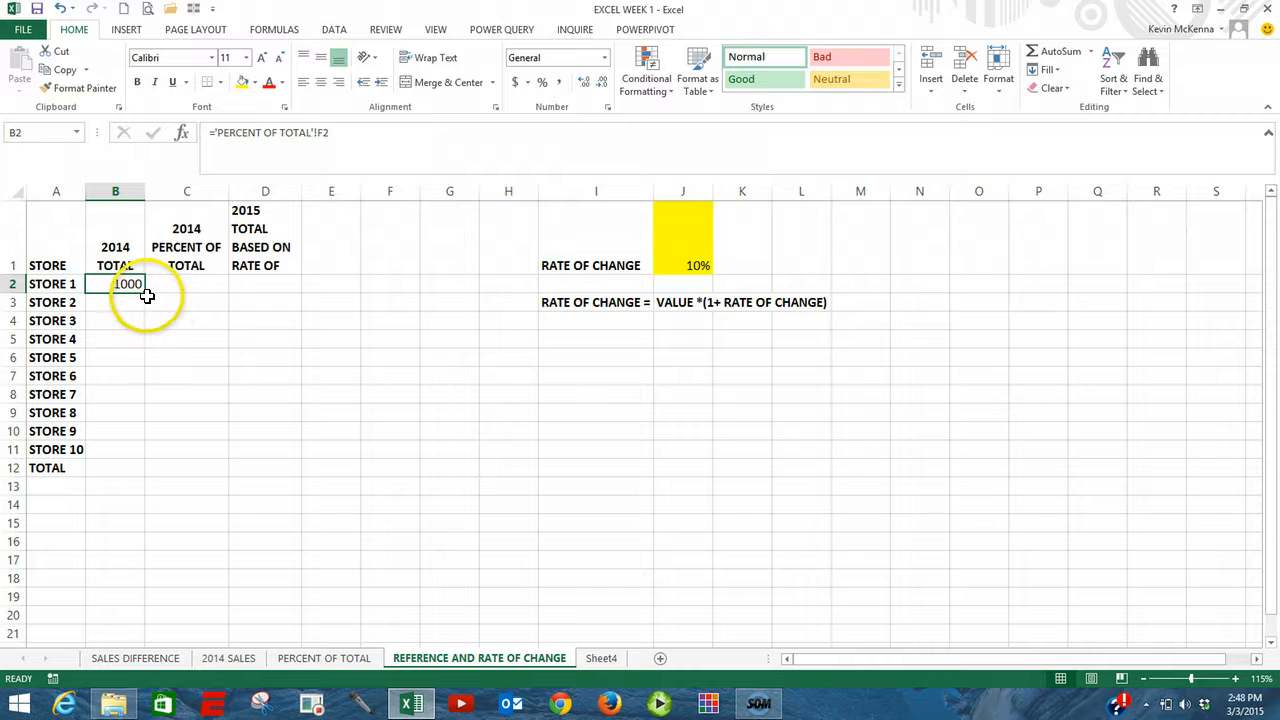
left_click_drag(147, 293, 127, 462)
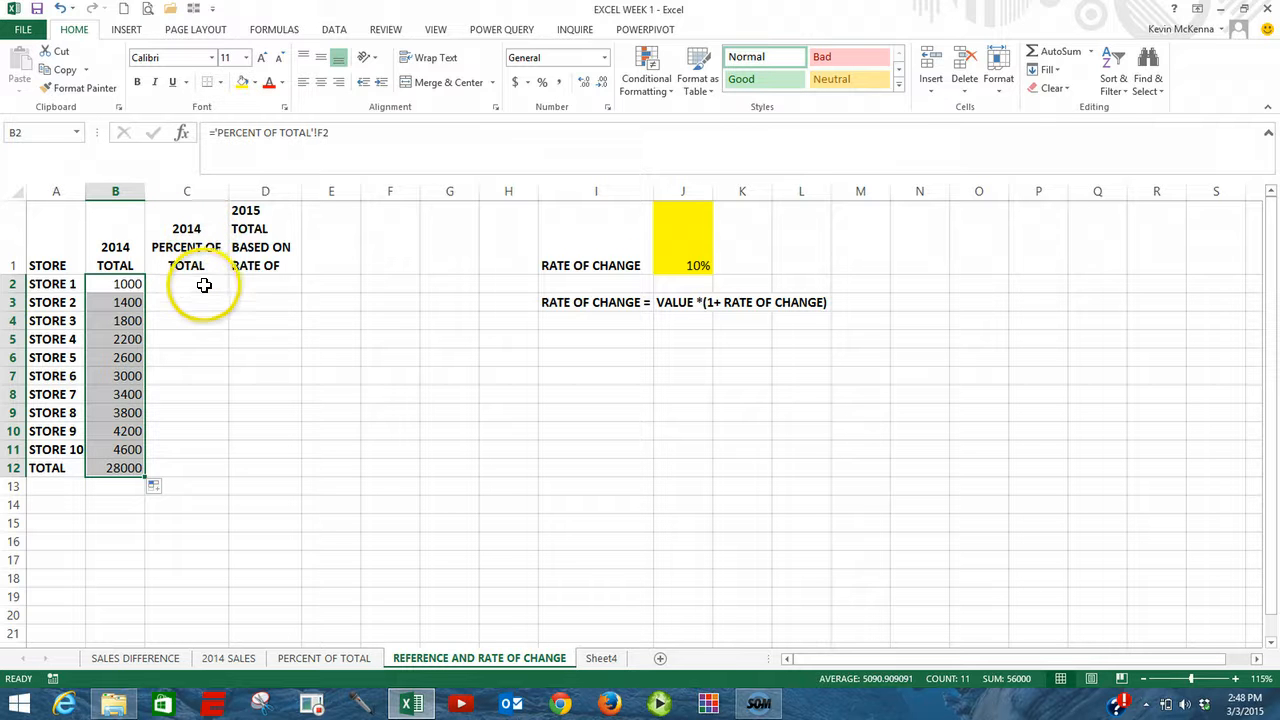
Link C2 to Store 1's percent of total with ='PERCENT OF TOTAL'!G2 and fill the formula down through C12
left_click(198, 281)
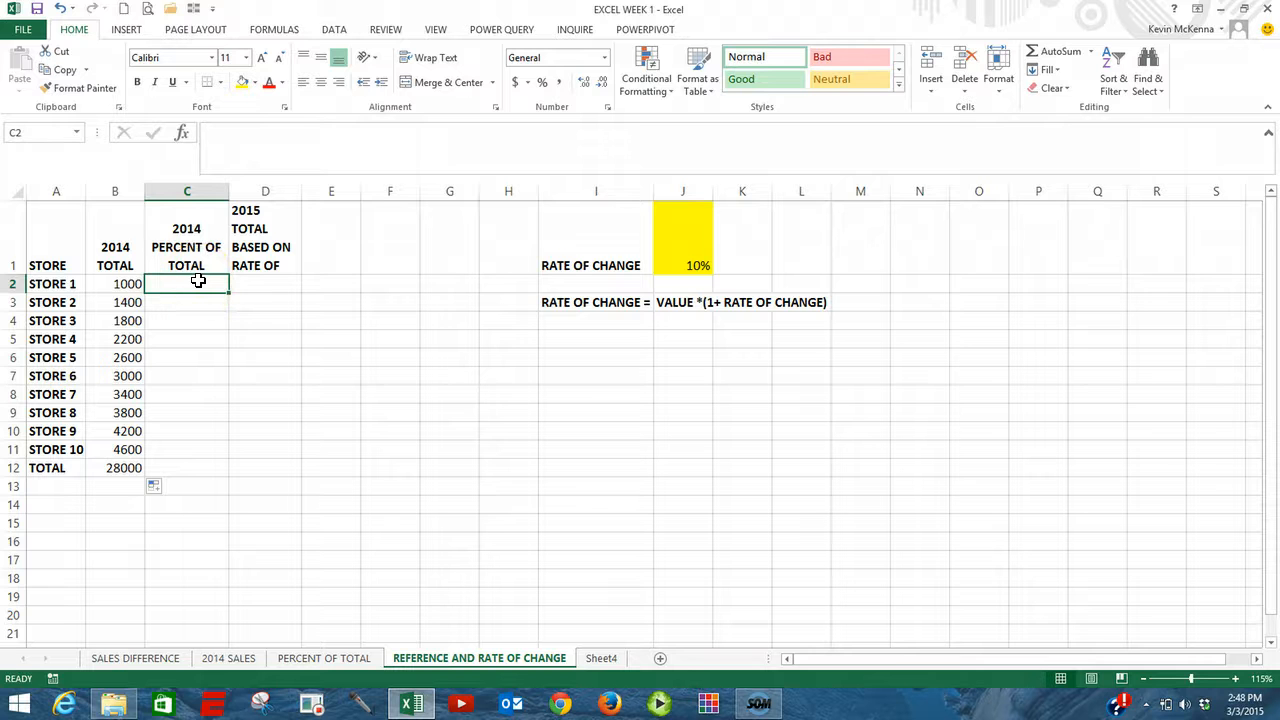
type("=")
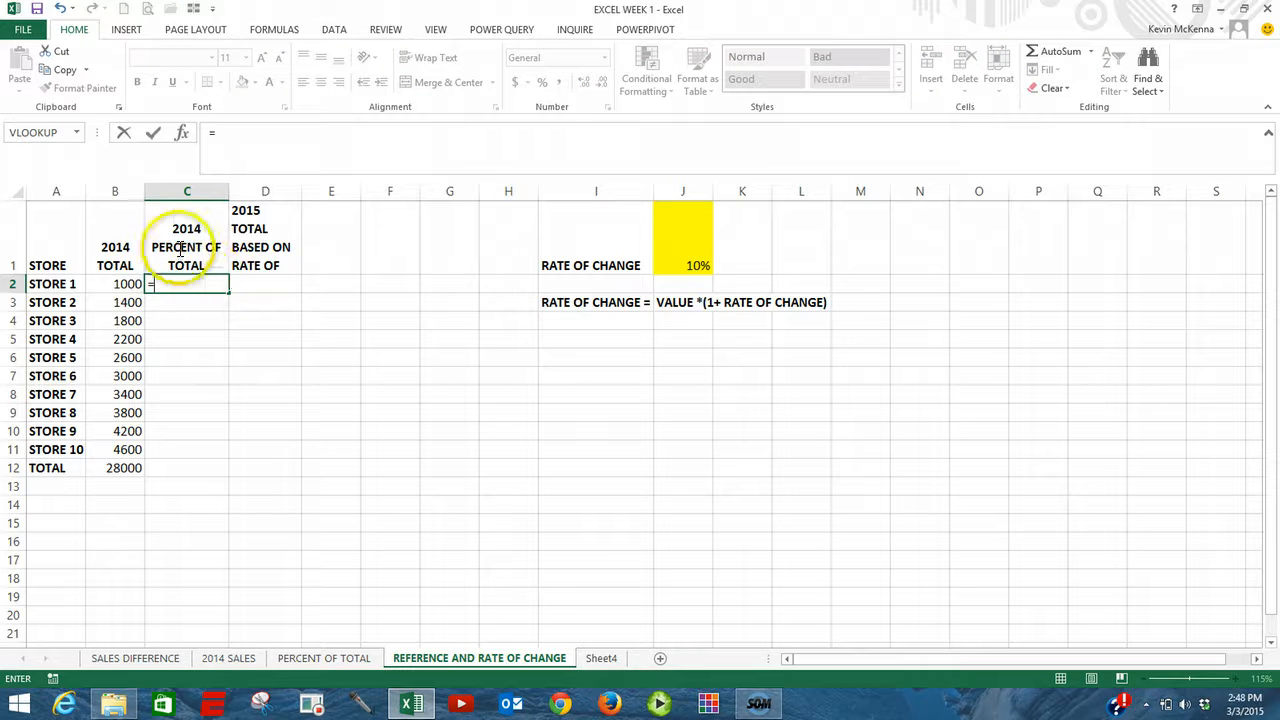
left_click(319, 660)
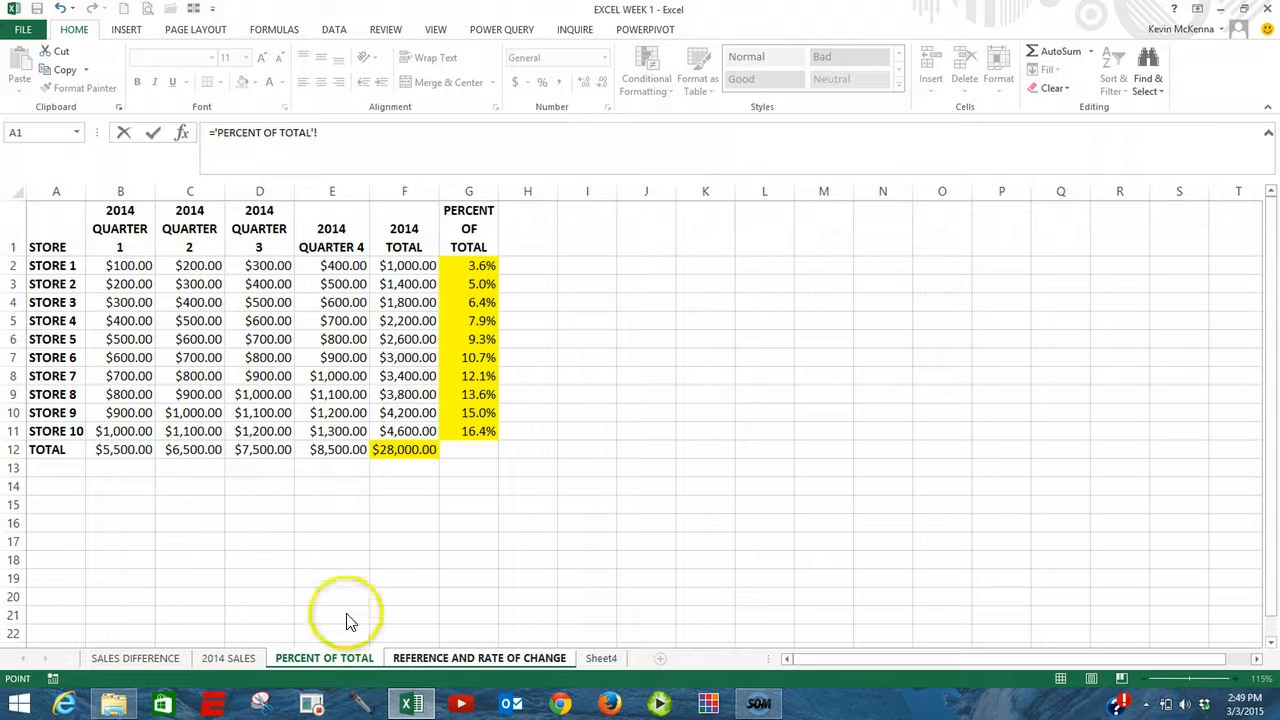
left_click(477, 266)
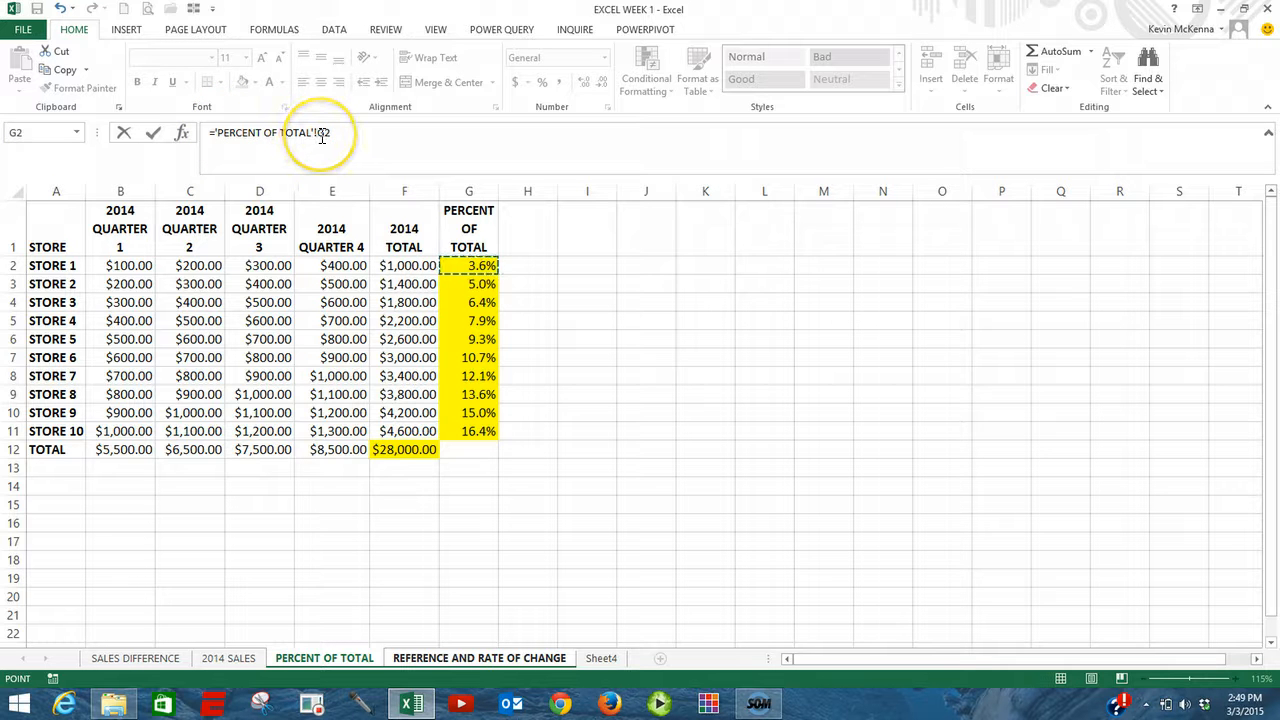
left_click(154, 135)
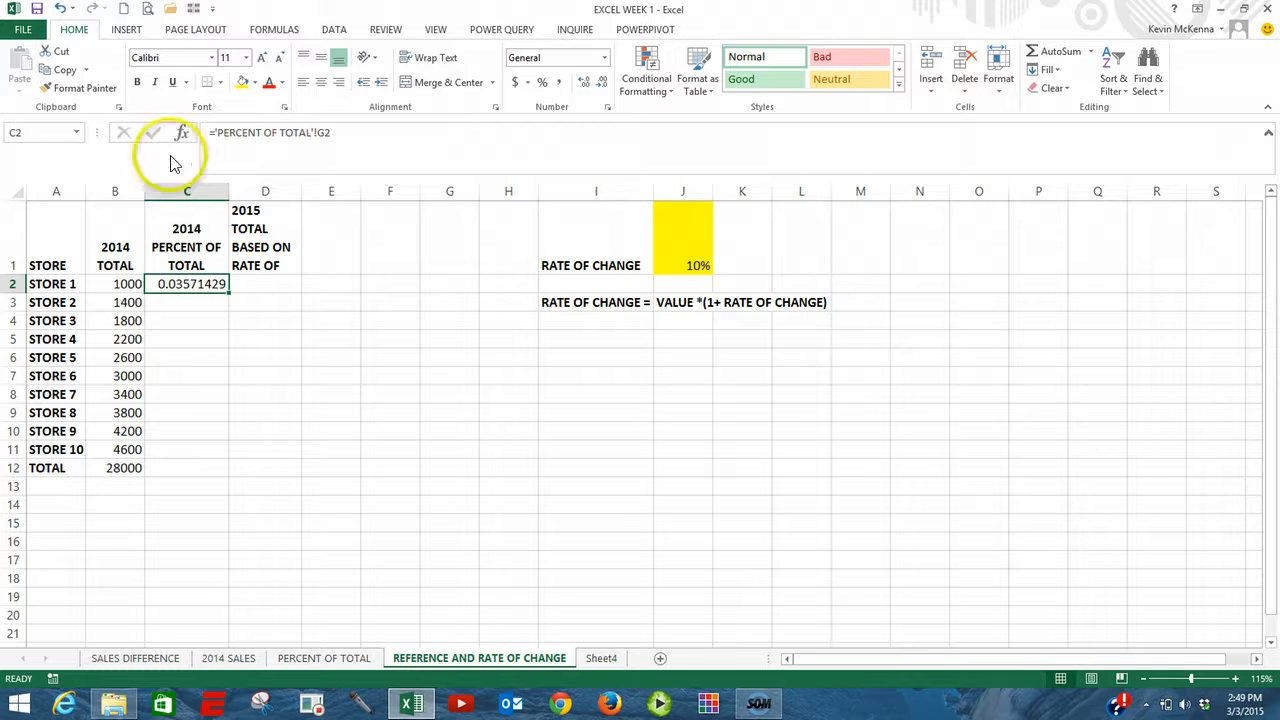
left_click(184, 285)
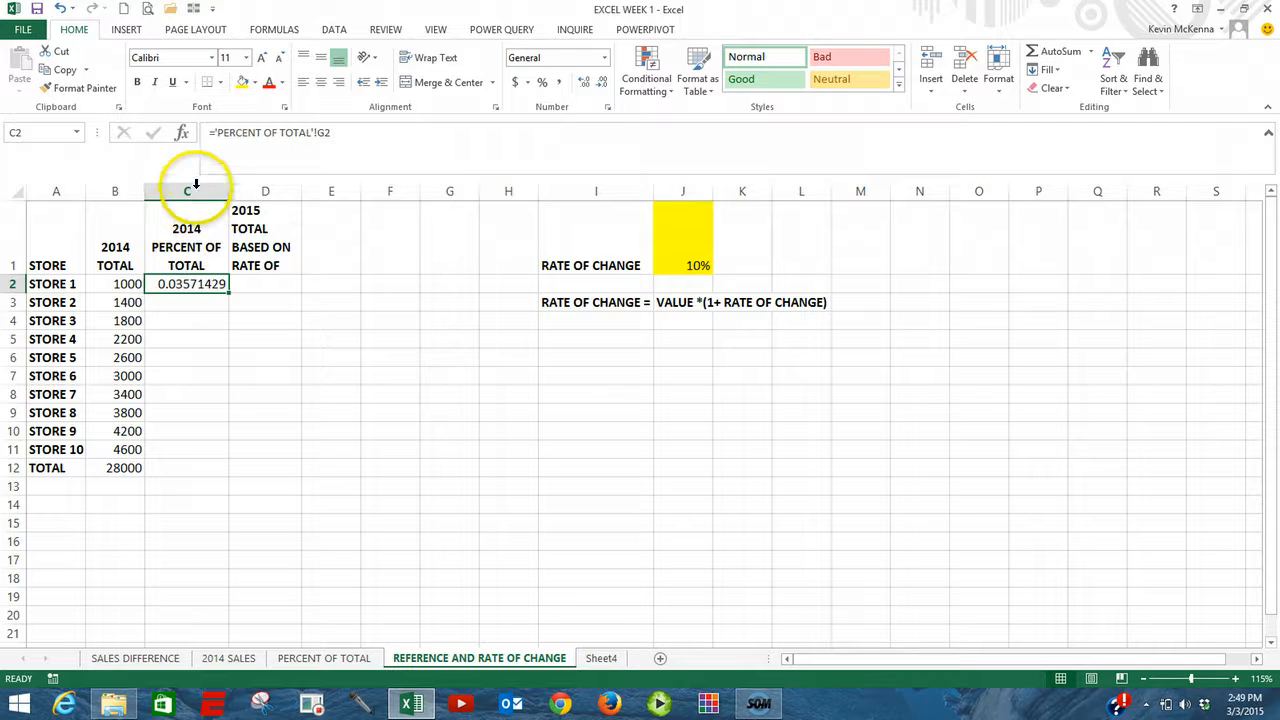
left_click(228, 133)
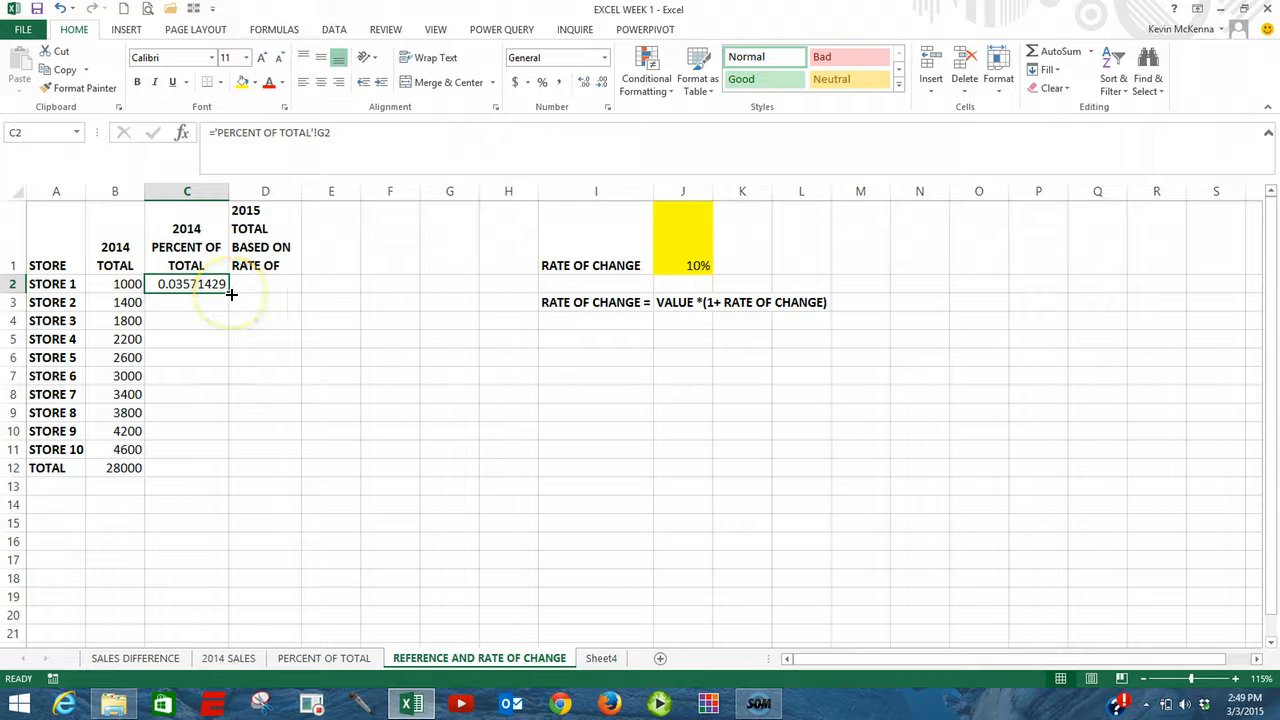
left_click_drag(231, 293, 216, 473)
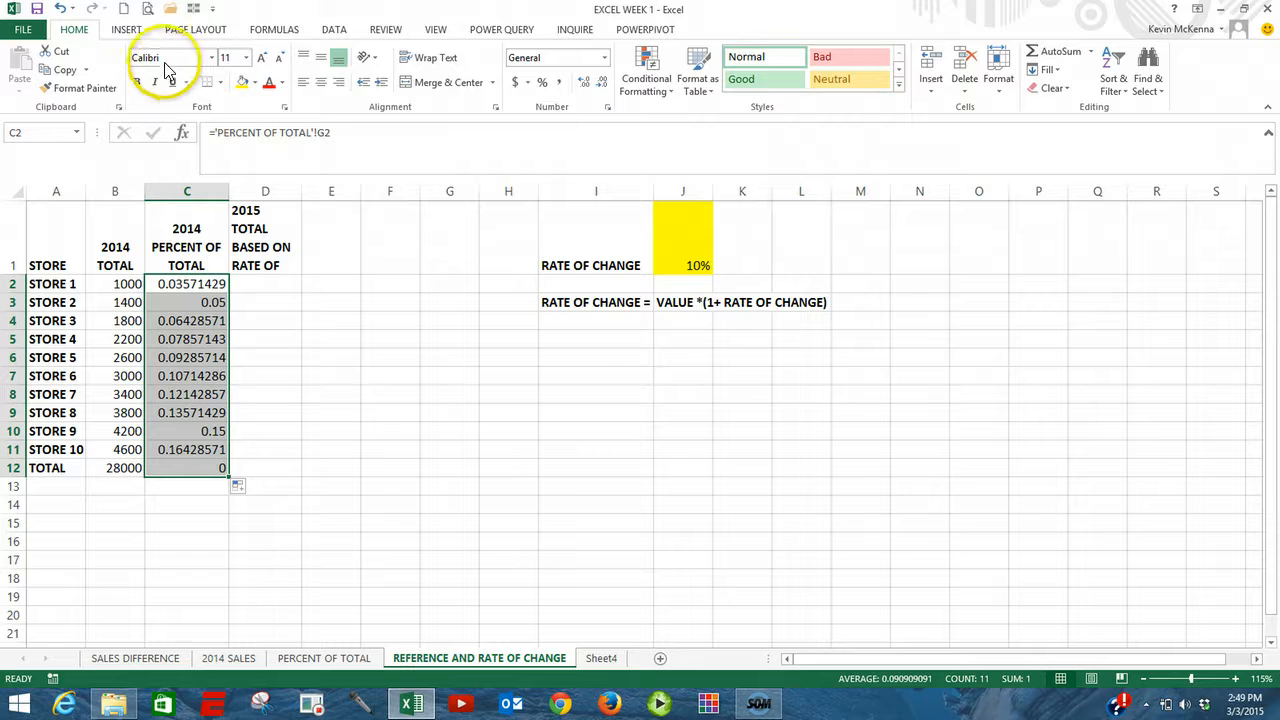
Format C2:C12 as percentages with one decimal place and B2:B12 in the dollar accounting format
left_click(543, 83)
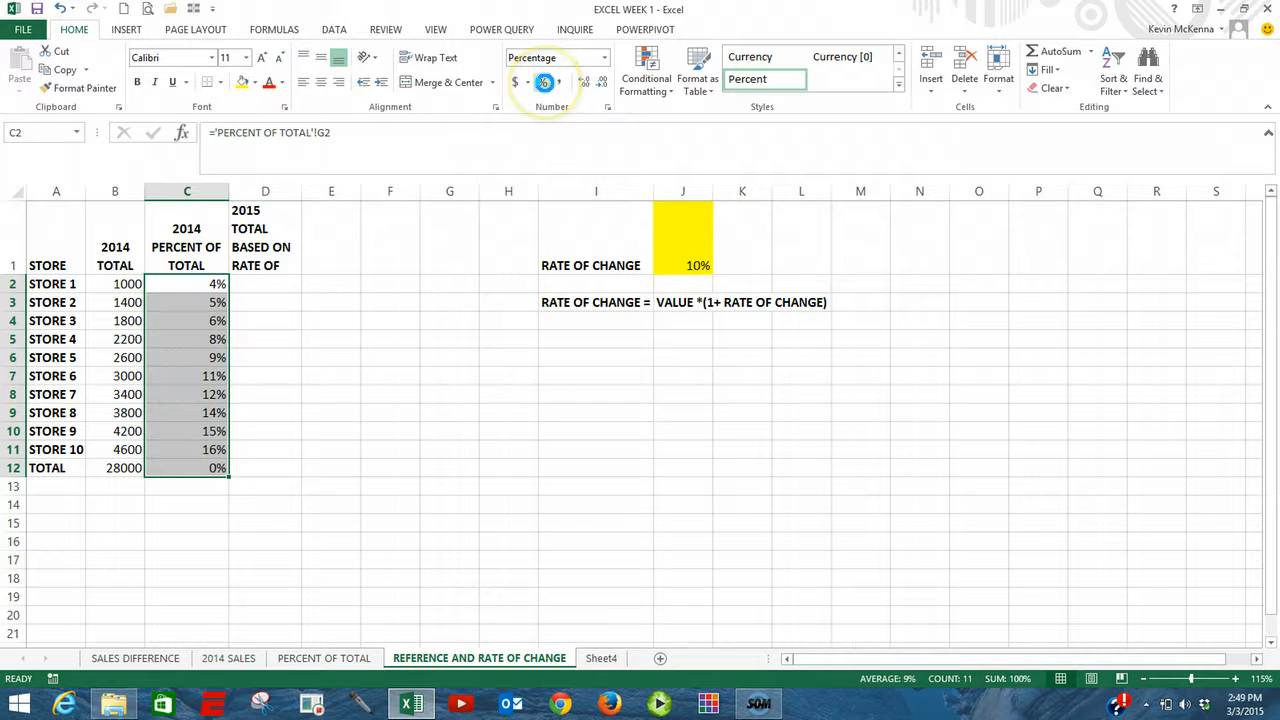
left_click(583, 82)
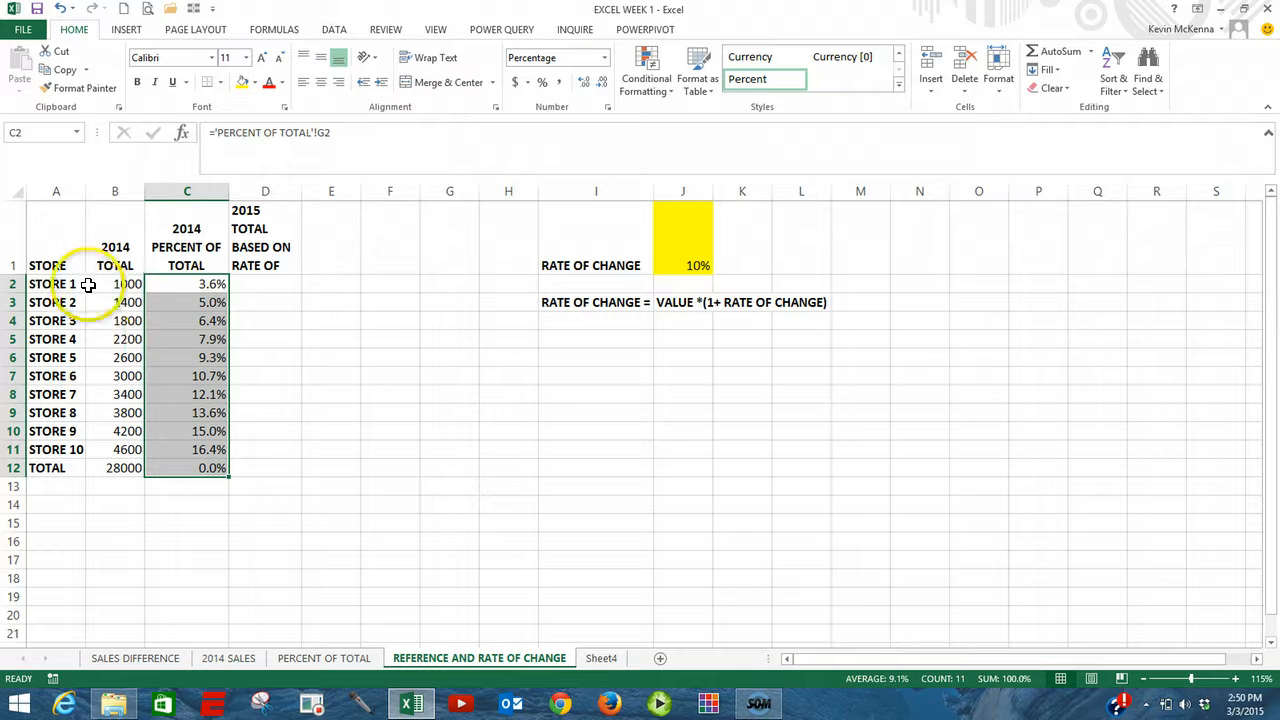
left_click_drag(111, 277, 132, 465)
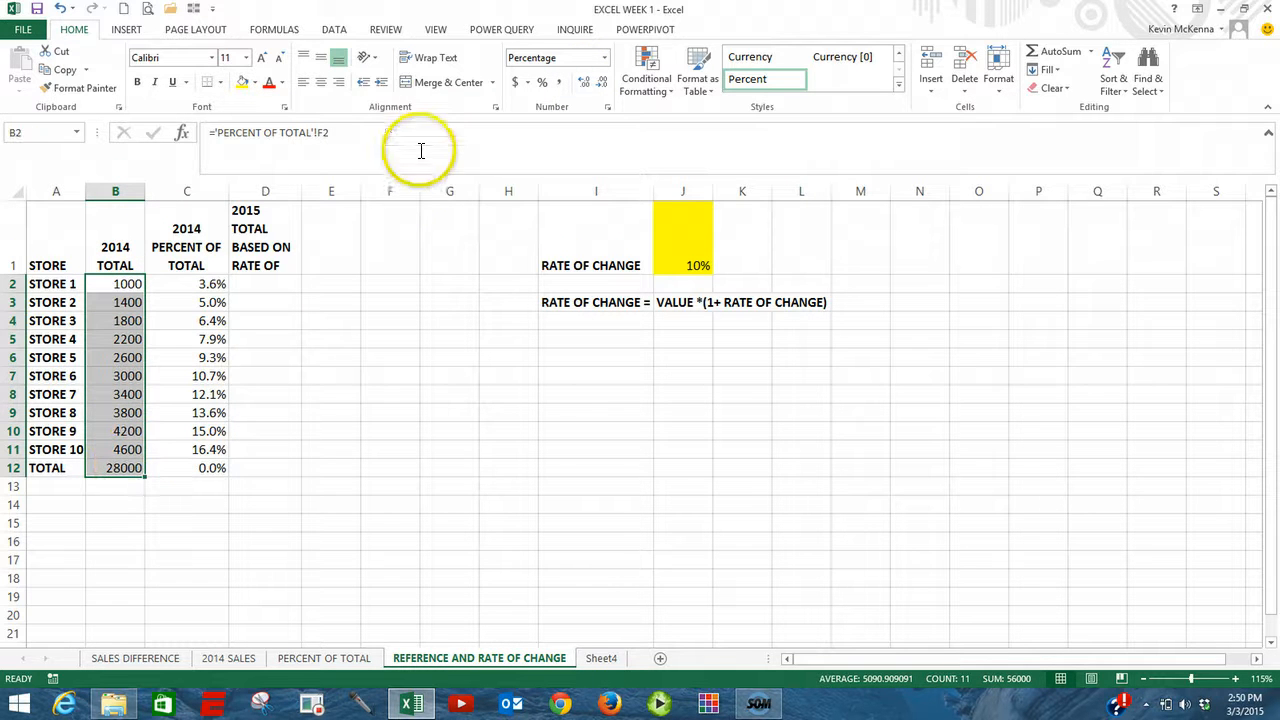
left_click(517, 84)
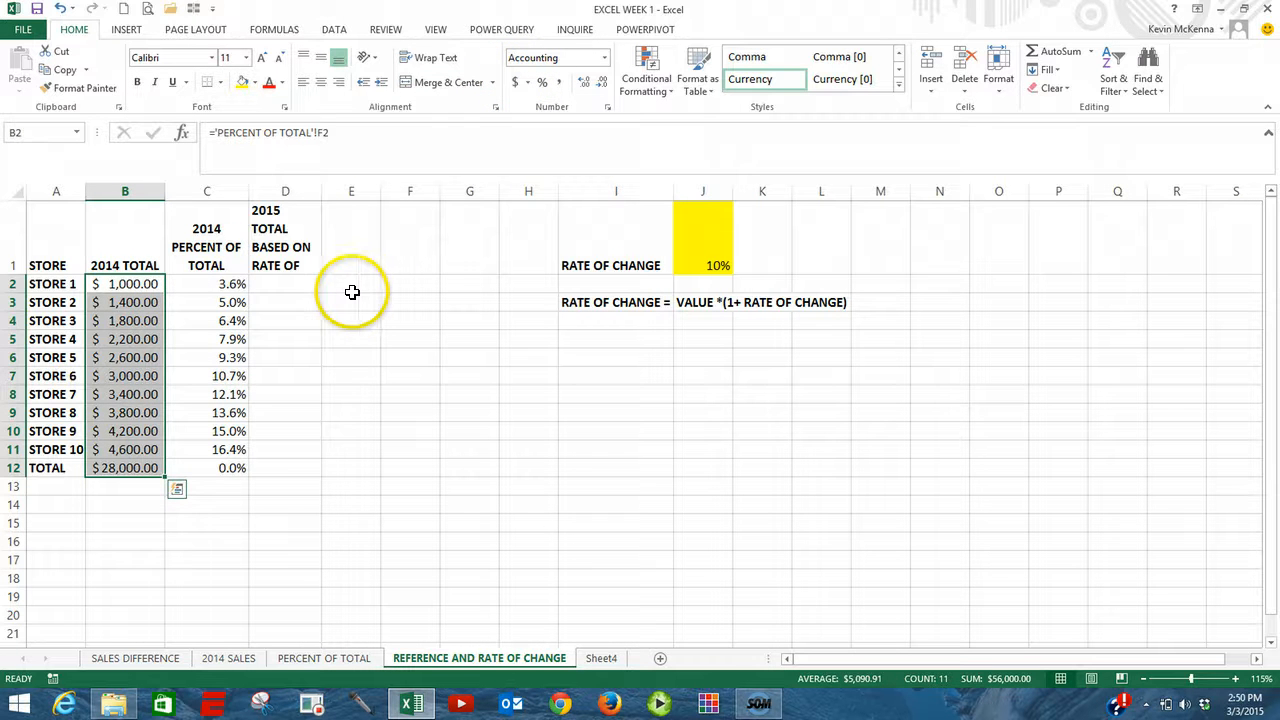
Enter the formula =B2*(1+$J$1) in D2 to calculate Store 1's 2015 total with an absolute reference to the rate of change
left_click(294, 284)
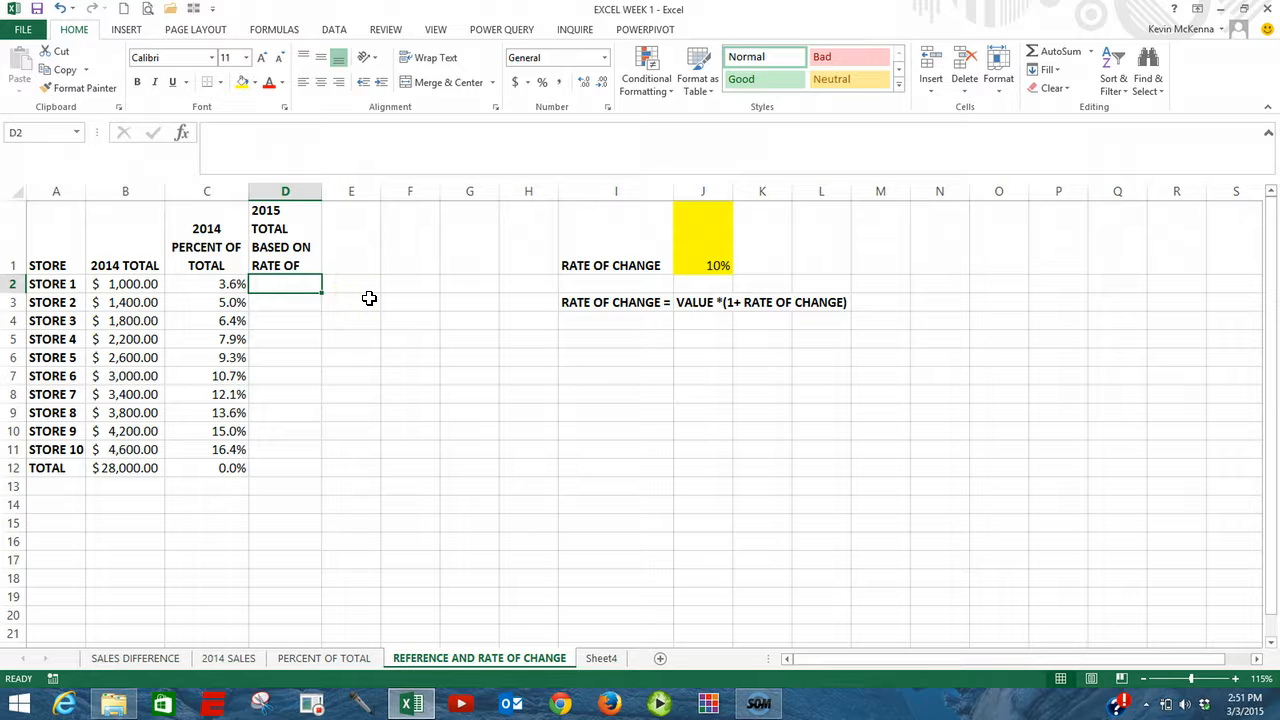
type("=")
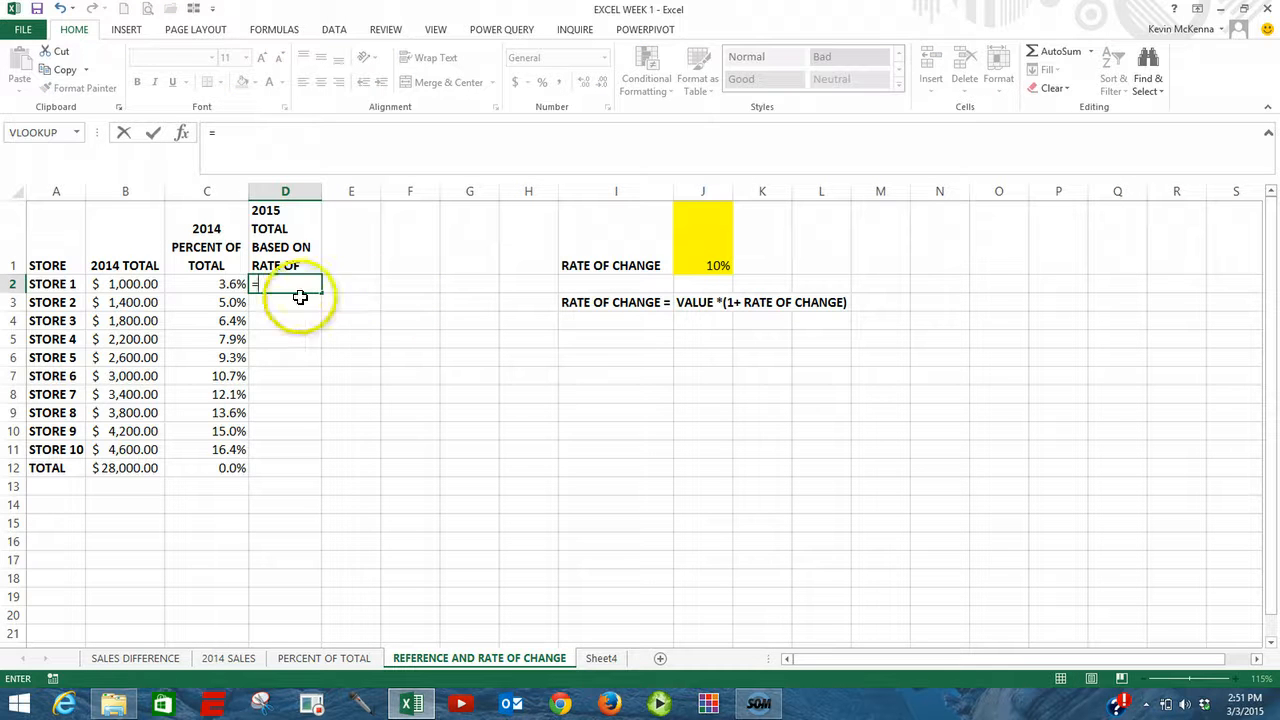
left_click(142, 285)
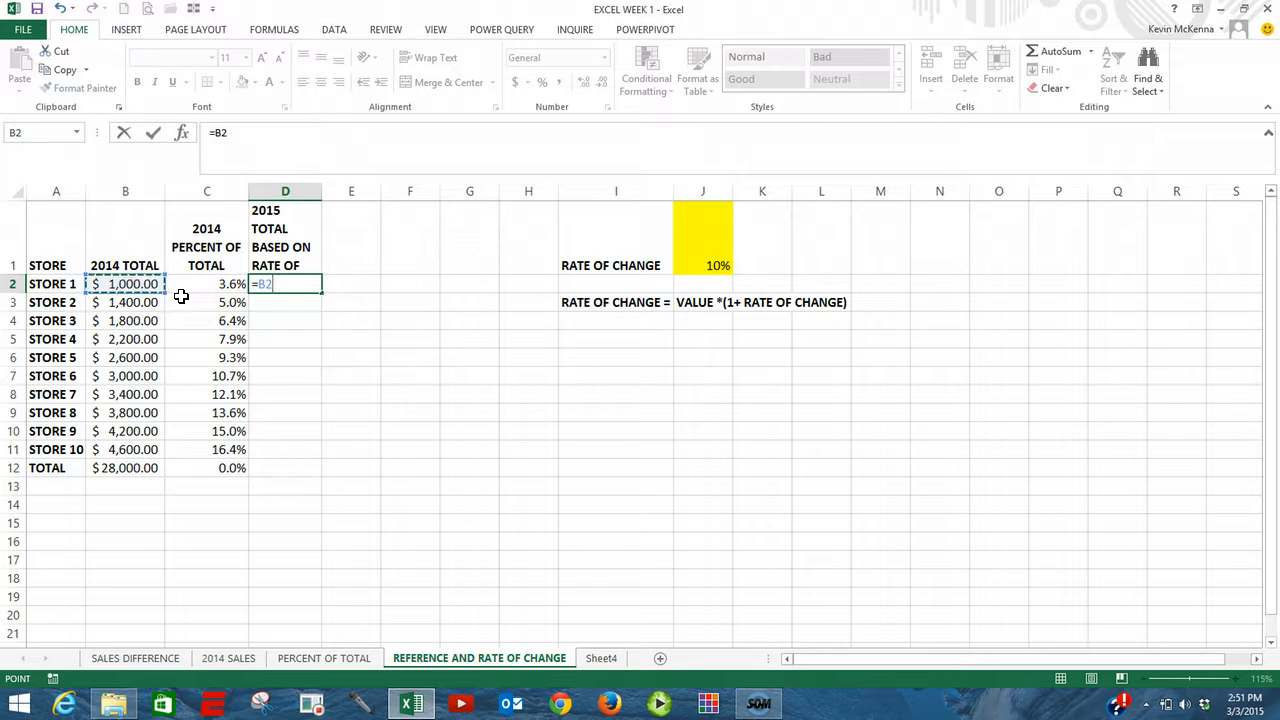
type("*(")
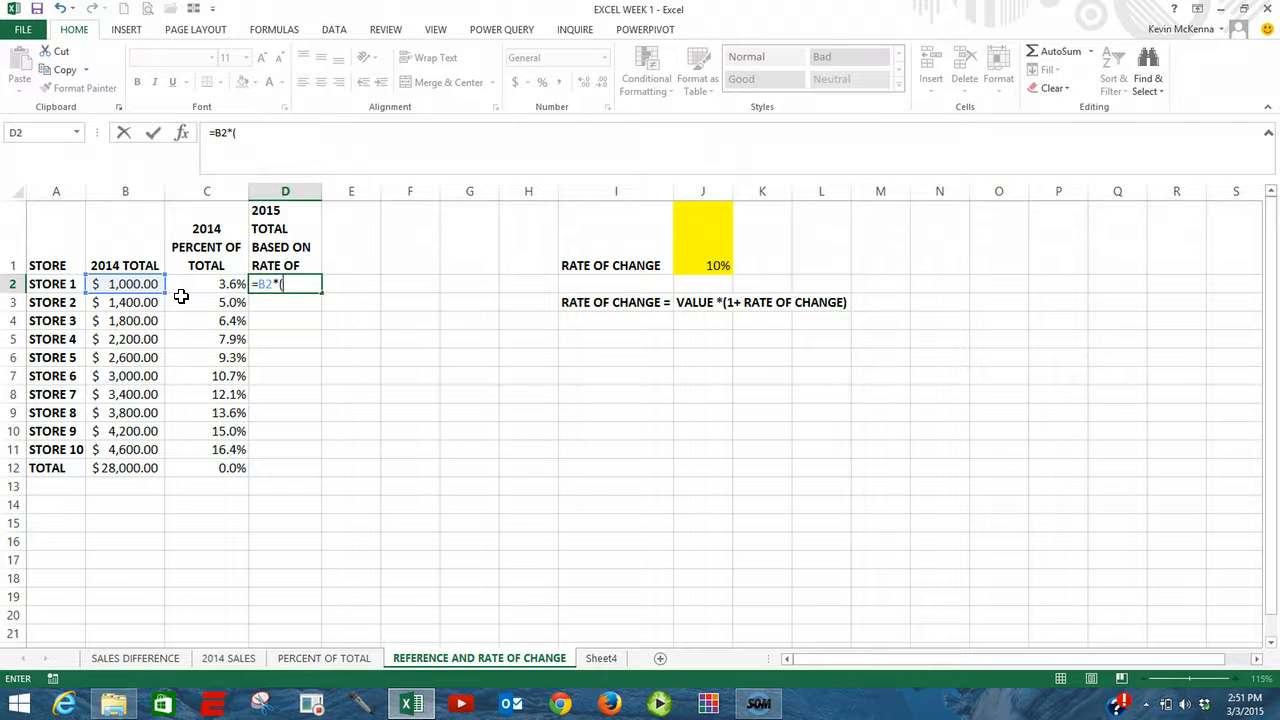
type("1+")
left_click(696, 264)
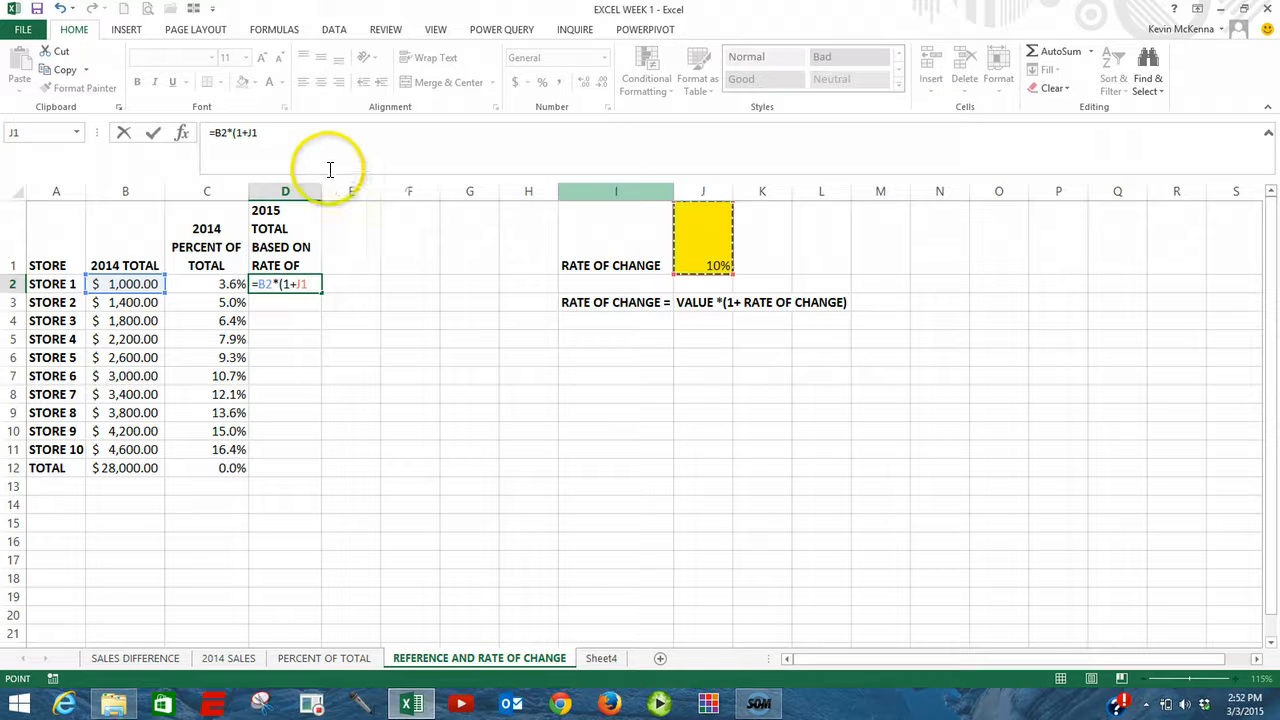
left_click(285, 132)
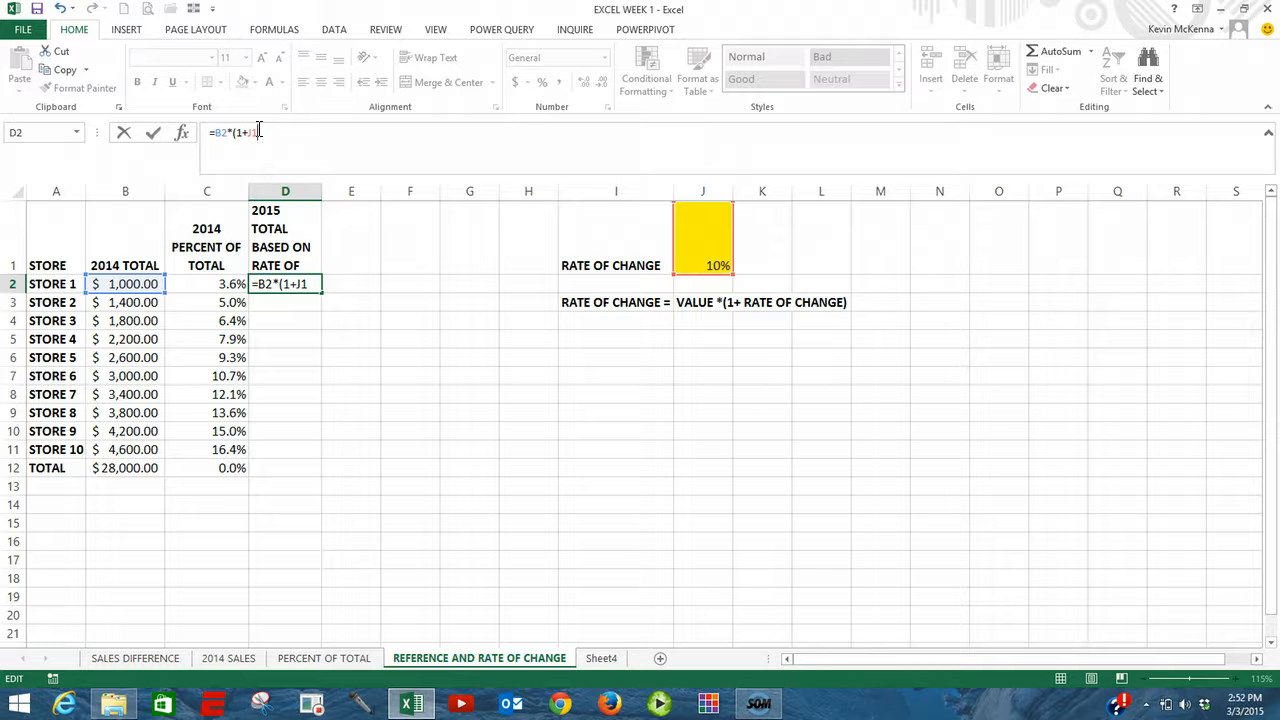
key("F4")
left_click(155, 136)
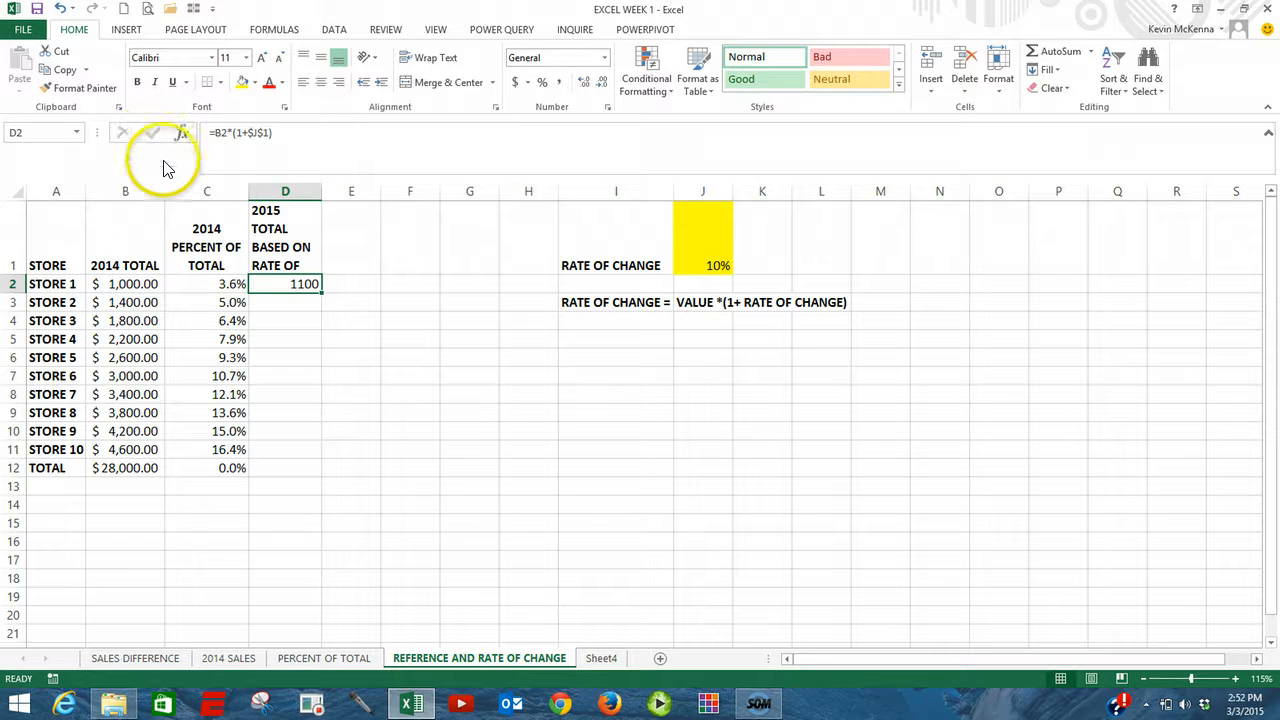
double_click(300, 283)
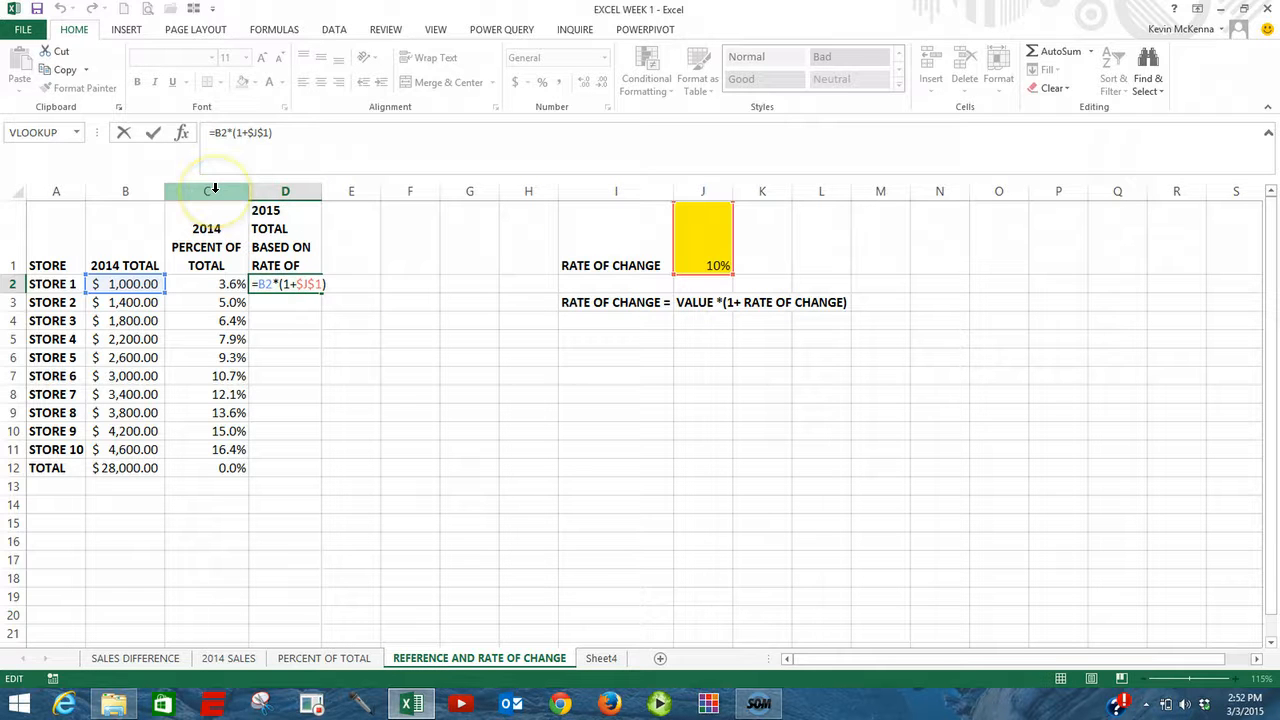
key("ctrl+Return")
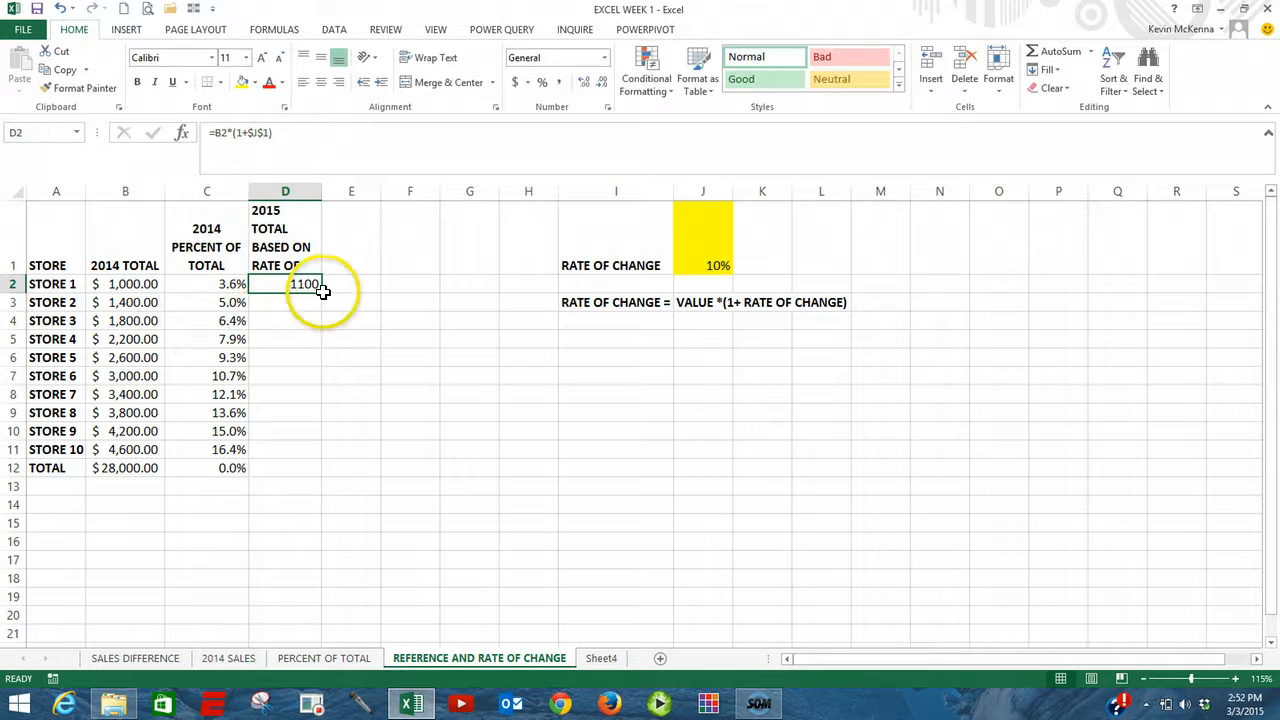
Fill the 2015 total formula from D2 down through D12 and apply the dollar accounting format to the range
left_click_drag(323, 291, 310, 472)
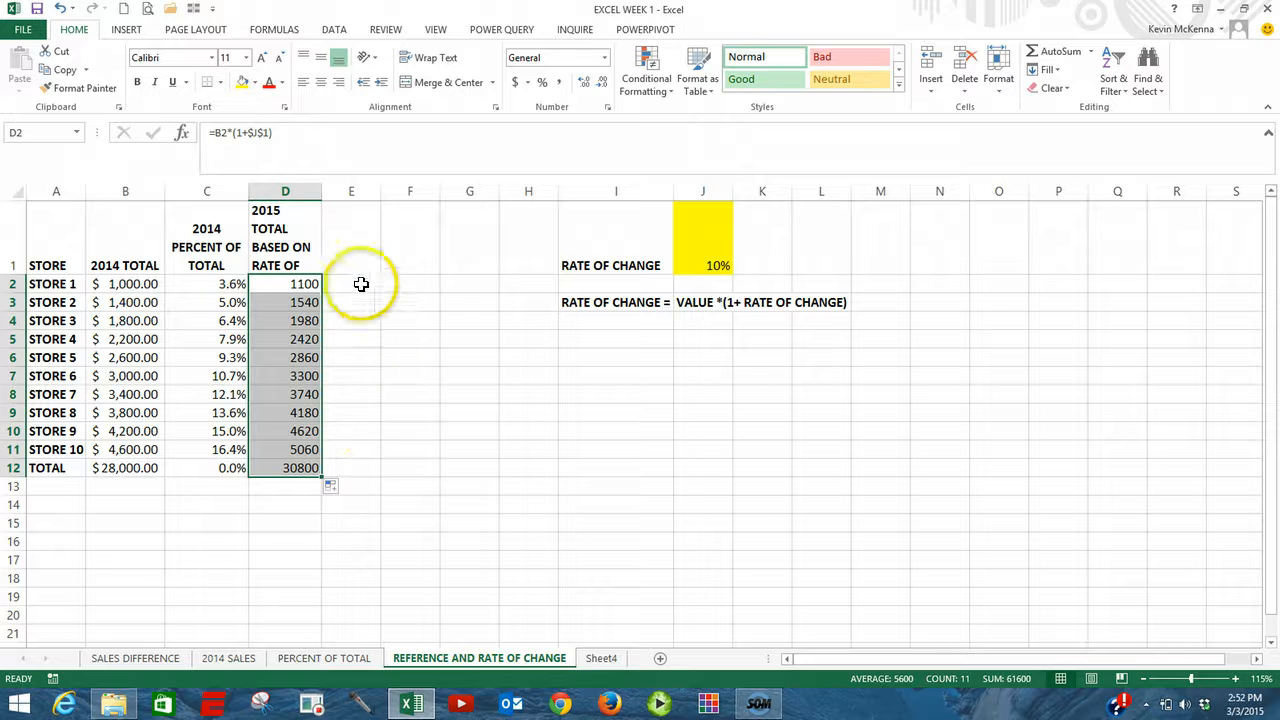
left_click(517, 84)
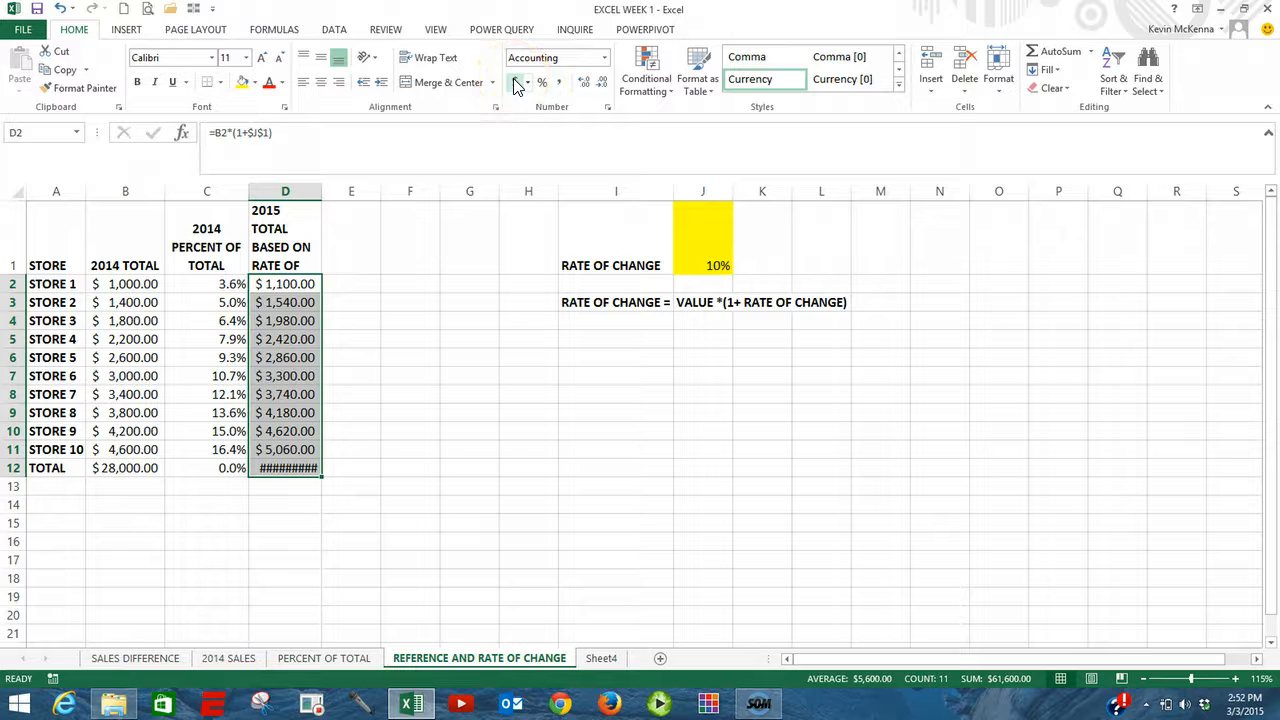